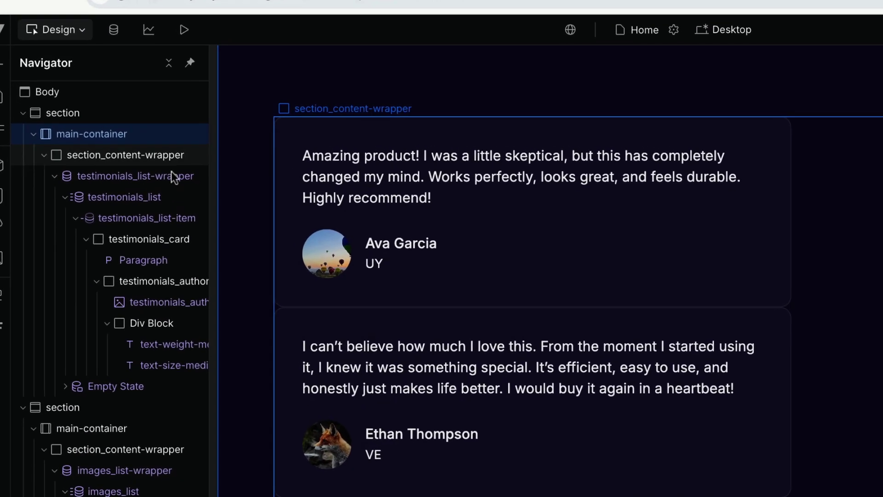
Inspect the testimonials list and the first card's paragraph, avatar, name and country elements.
{"action": "left_click", "coordinate": [159, 174]}
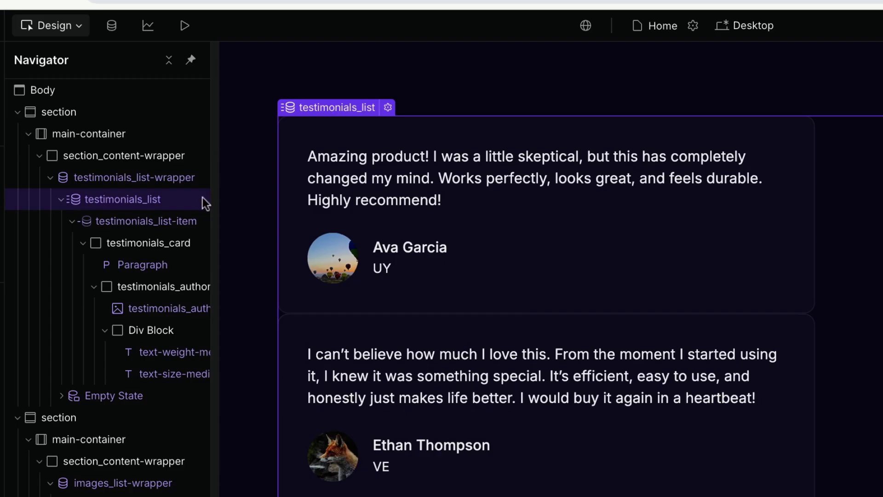
{"action": "left_click", "coordinate": [373, 205]}
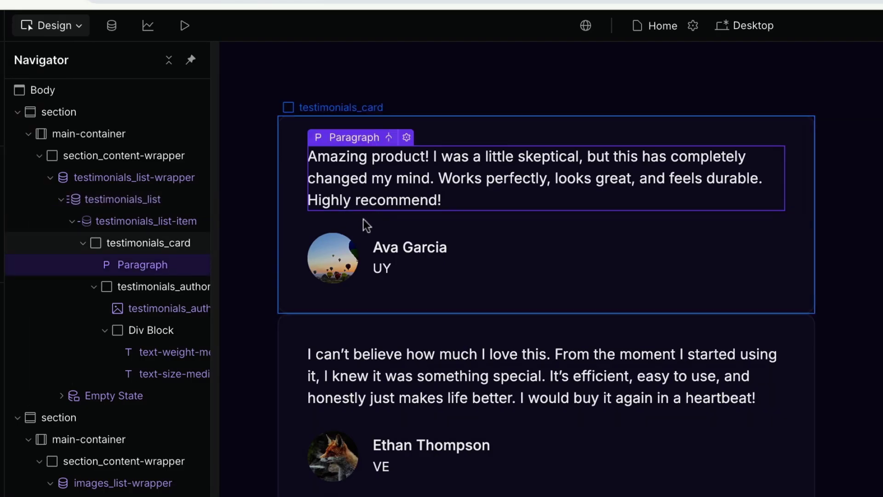
{"action": "left_click", "coordinate": [342, 253]}
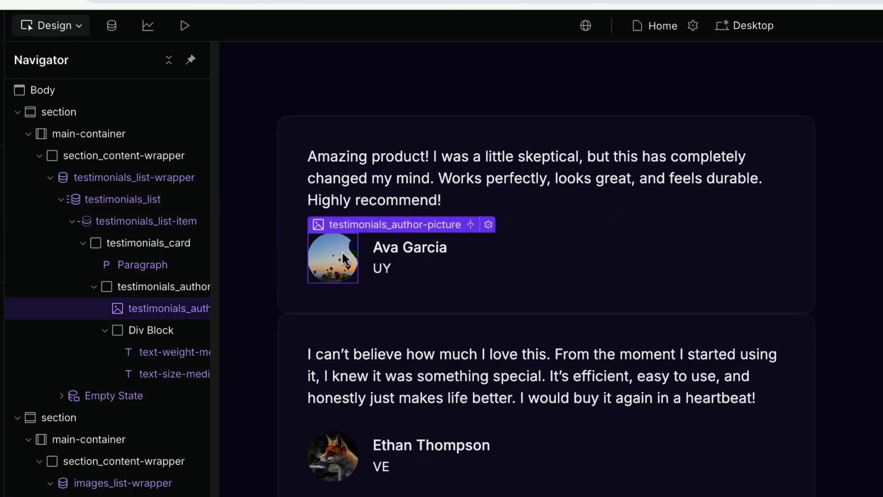
{"action": "left_click", "coordinate": [378, 251]}
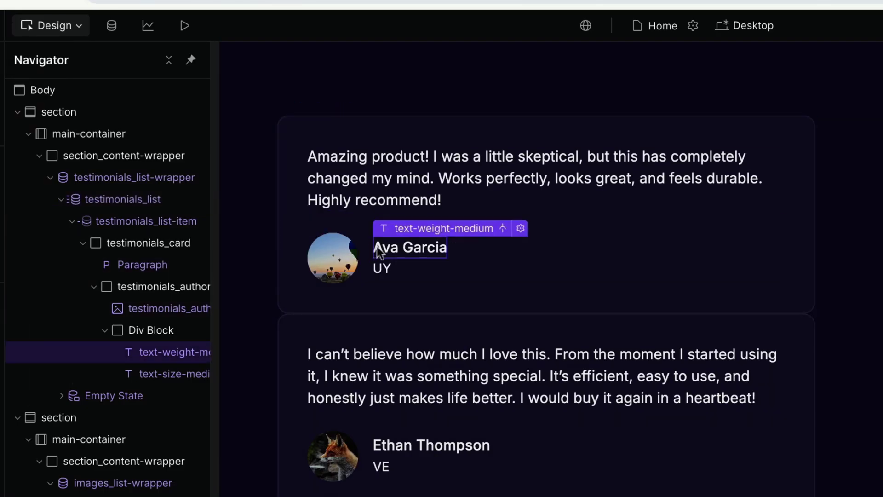
{"action": "left_click", "coordinate": [381, 269]}
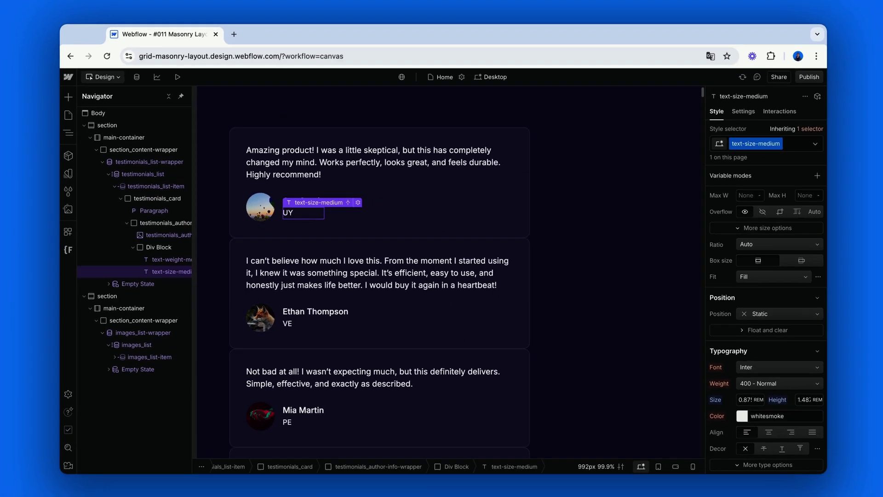
{"action": "left_click", "coordinate": [303, 115]}
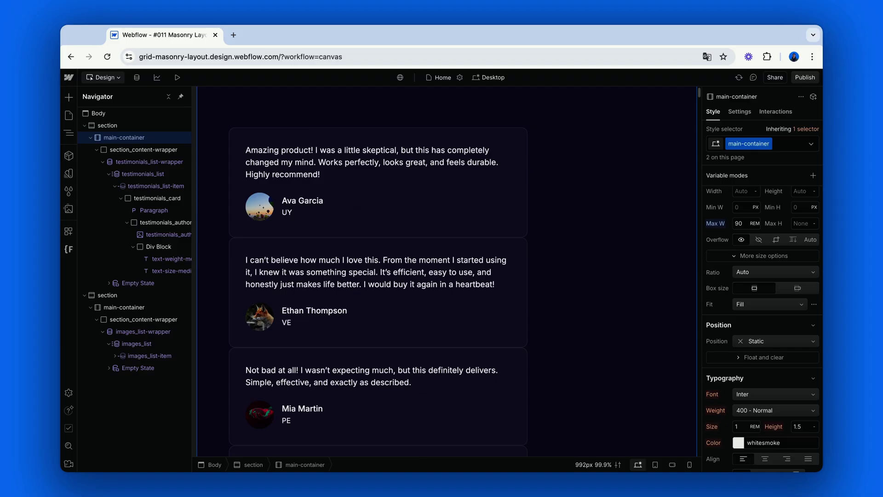
Set testimonials_list's Columns to 3 under Typography's more type options.
{"action": "left_click", "coordinate": [169, 174]}
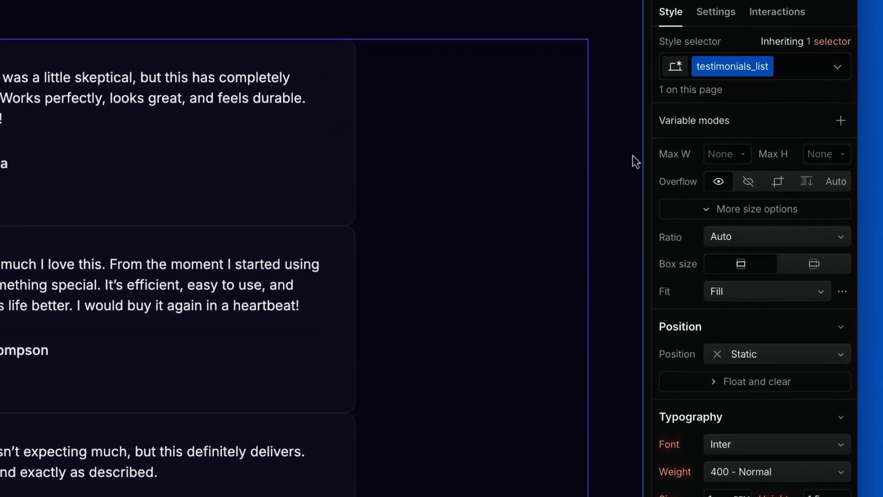
{"action": "scroll", "coordinate": [721, 264], "scroll_direction": "down", "scroll_amount": 5}
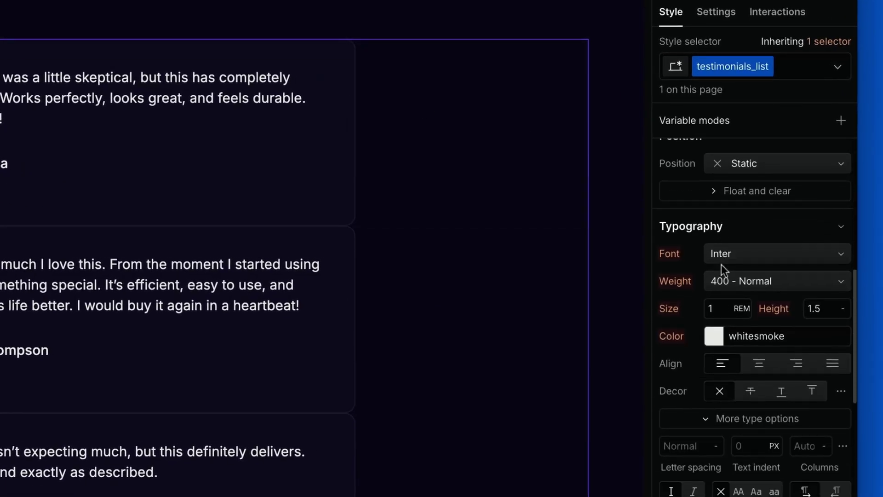
{"action": "left_click", "coordinate": [806, 445]}
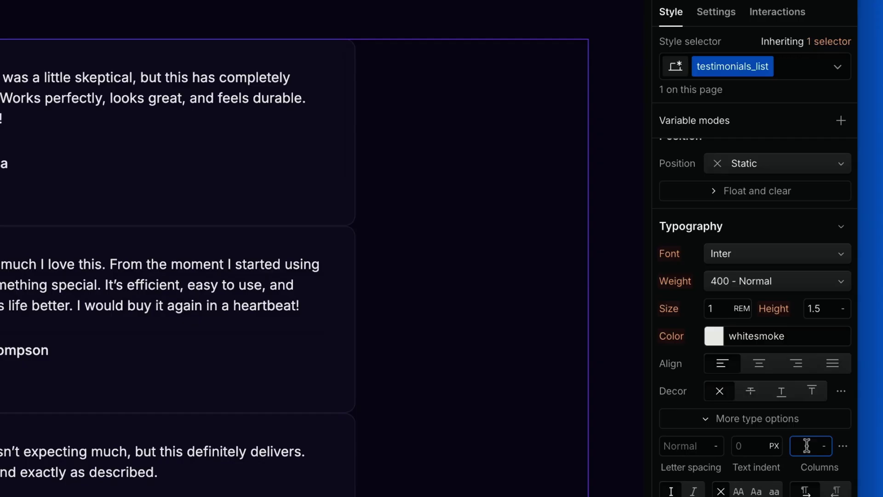
{"action": "type", "text": "3"}
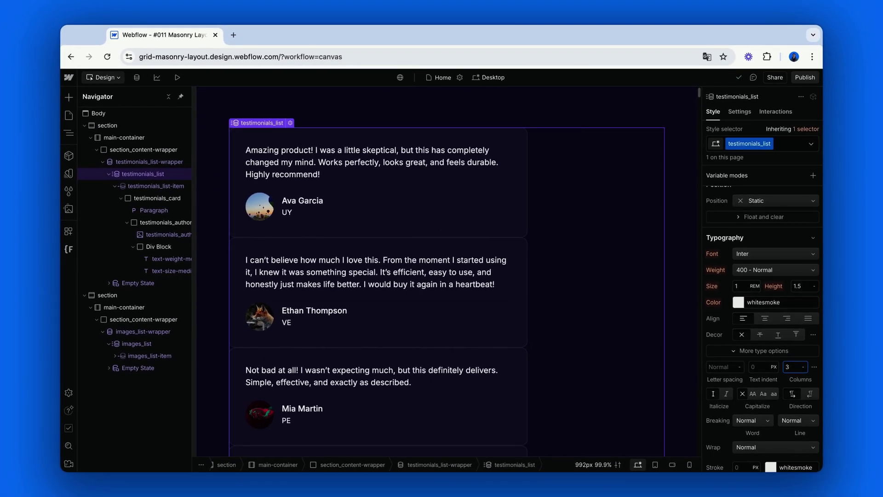
{"action": "key", "text": "Return"}
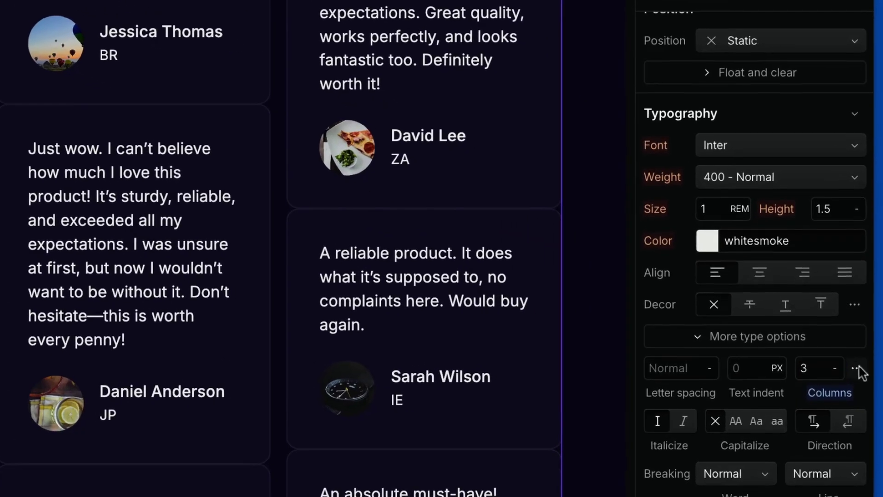
Set the testimonials_list column Gap to 1.5rem in the Columns settings popover.
{"action": "left_click", "coordinate": [814, 366]}
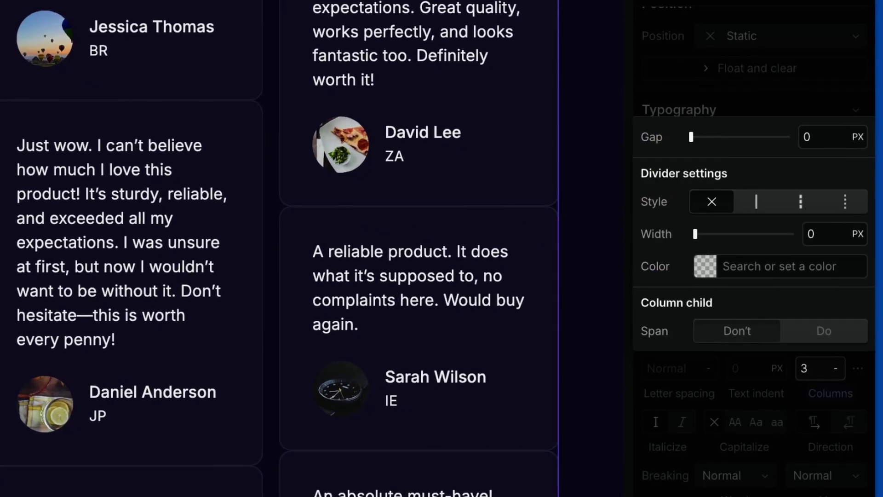
{"action": "left_click", "coordinate": [826, 140]}
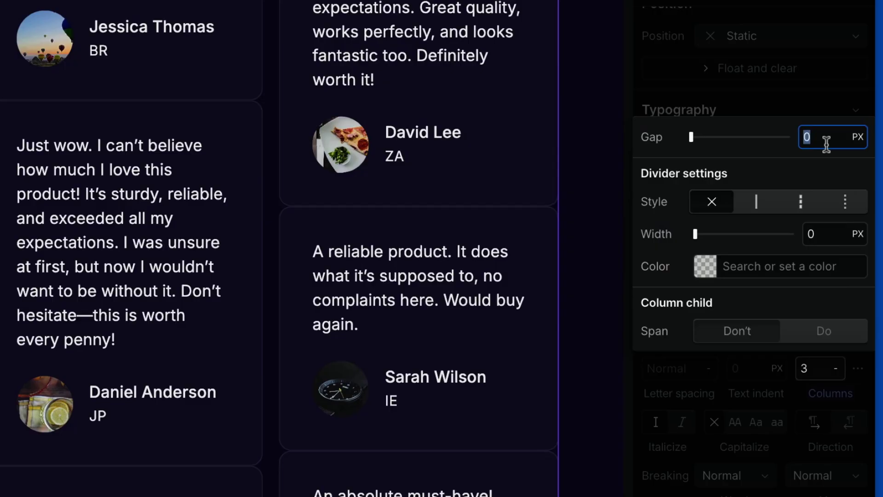
{"action": "type", "text": "1.5rem"}
{"action": "key", "text": "Return"}
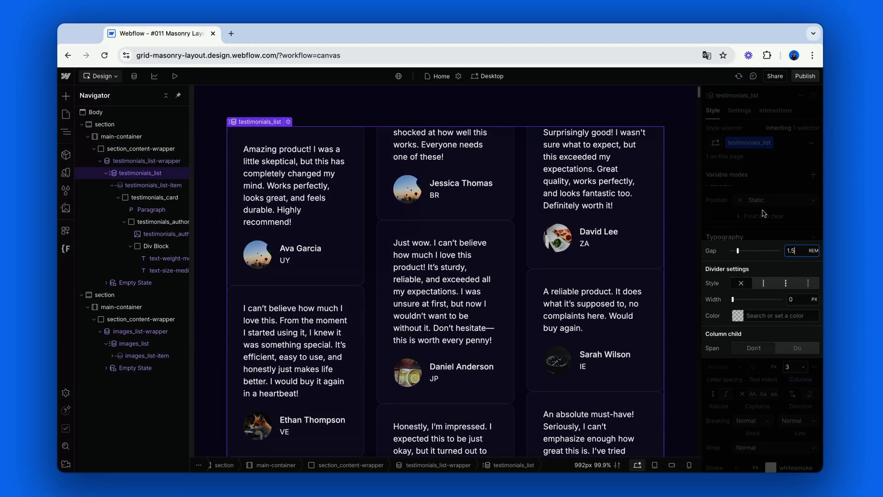
{"action": "left_click", "coordinate": [759, 102]}
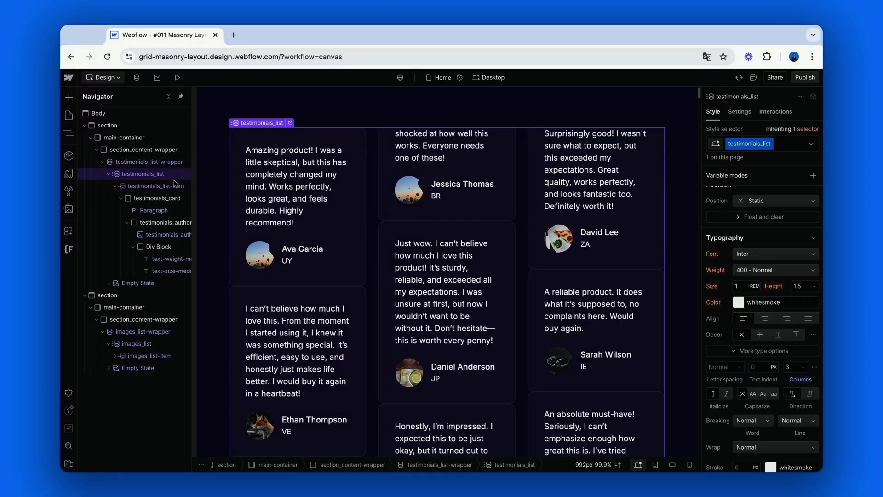
Give testimonials_list-item a 1.5rem bottom margin, then reselect testimonials_list.
{"action": "key", "text": "Down"}
{"action": "scroll", "coordinate": [746, 275], "scroll_direction": "up", "scroll_amount": 6}
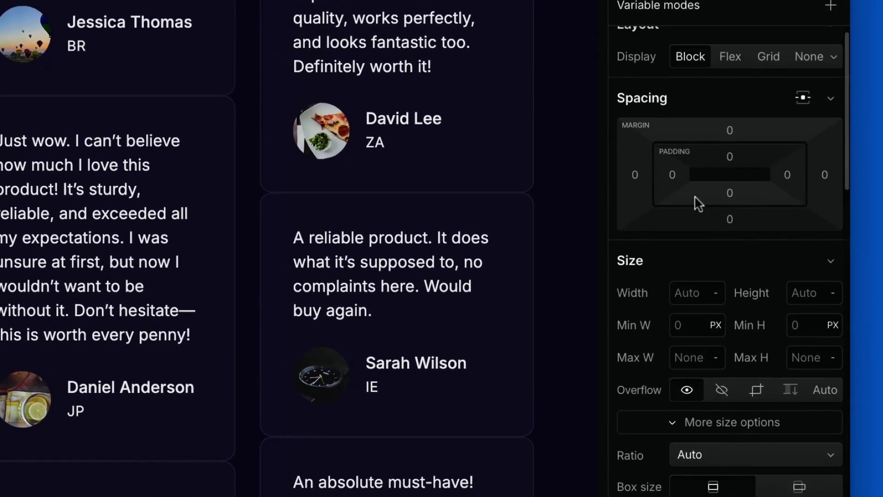
{"action": "left_click", "coordinate": [729, 220]}
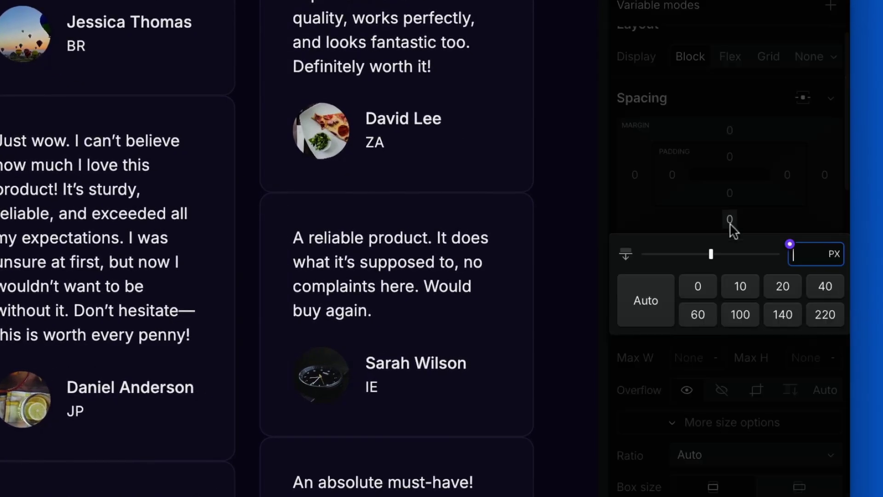
{"action": "type", "text": "1.5"}
{"action": "type", "text": "rem"}
{"action": "key", "text": "Return"}
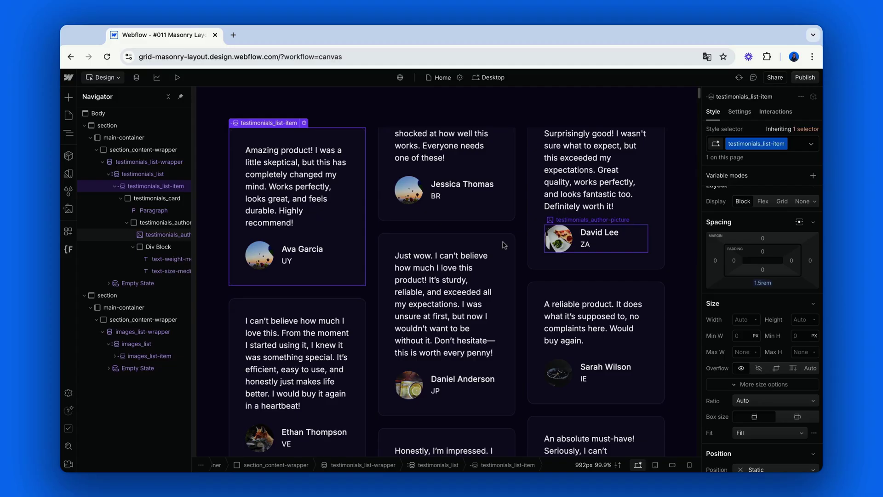
{"action": "left_click", "coordinate": [166, 175]}
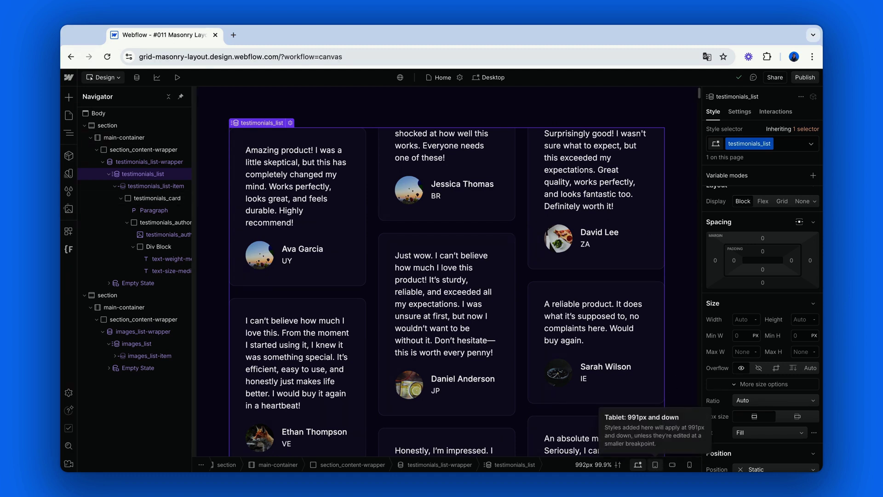
Set the testimonials list to 2 columns at the Tablet breakpoint.
{"action": "left_click", "coordinate": [655, 465]}
{"action": "scroll", "coordinate": [784, 408], "scroll_direction": "down", "scroll_amount": 1}
{"action": "scroll", "coordinate": [784, 408], "scroll_direction": "down", "scroll_amount": 4}
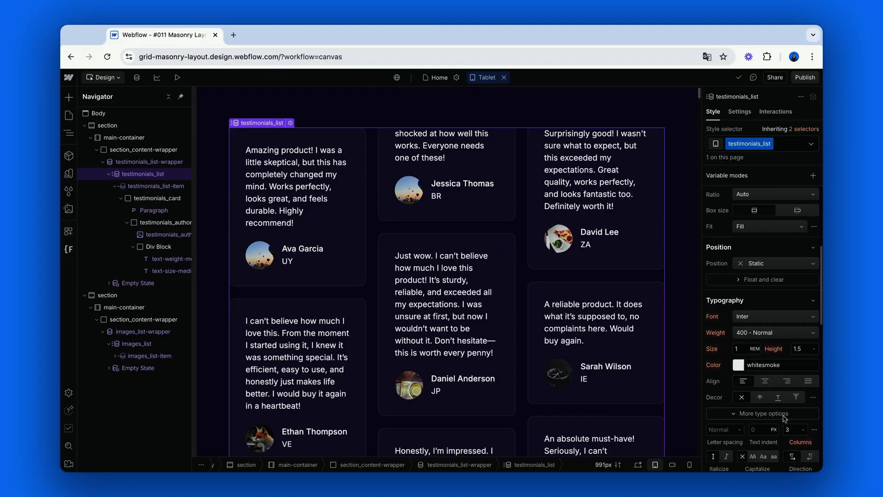
{"action": "left_click", "coordinate": [788, 430]}
{"action": "type", "text": "2"}
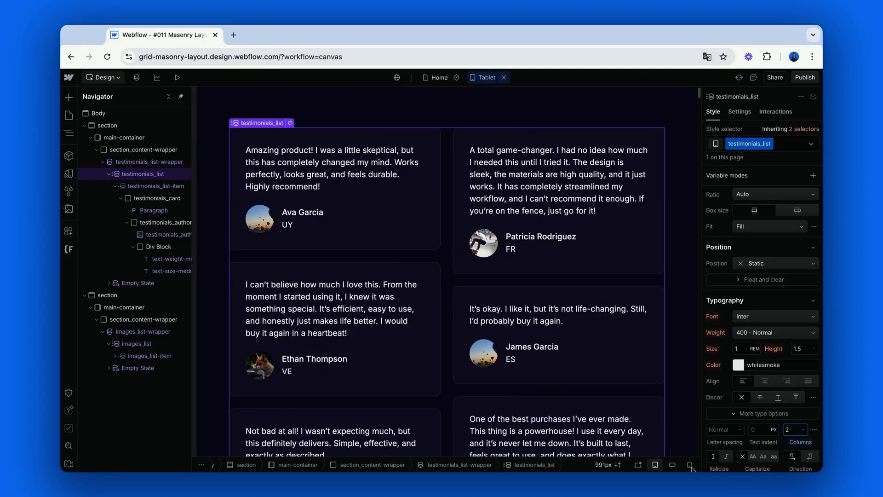
Set the testimonials list to 1 column at the Mobile (L) breakpoint.
{"action": "left_click", "coordinate": [672, 465]}
{"action": "left_click", "coordinate": [786, 429]}
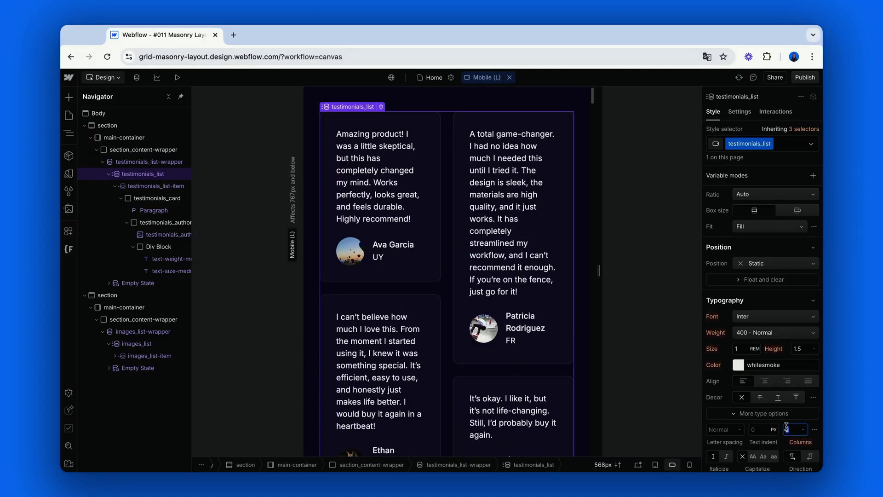
{"action": "type", "text": "1"}
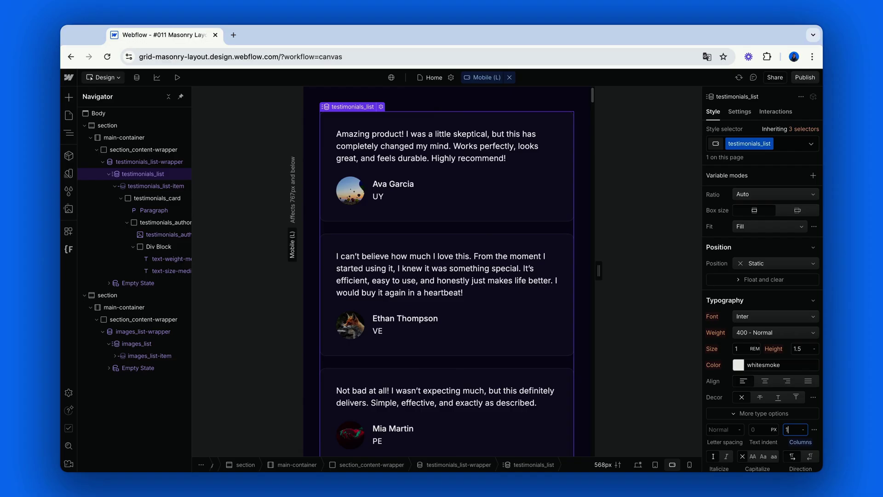
Switch back to Desktop and scroll through the three-column testimonial cards.
{"action": "left_click", "coordinate": [638, 465]}
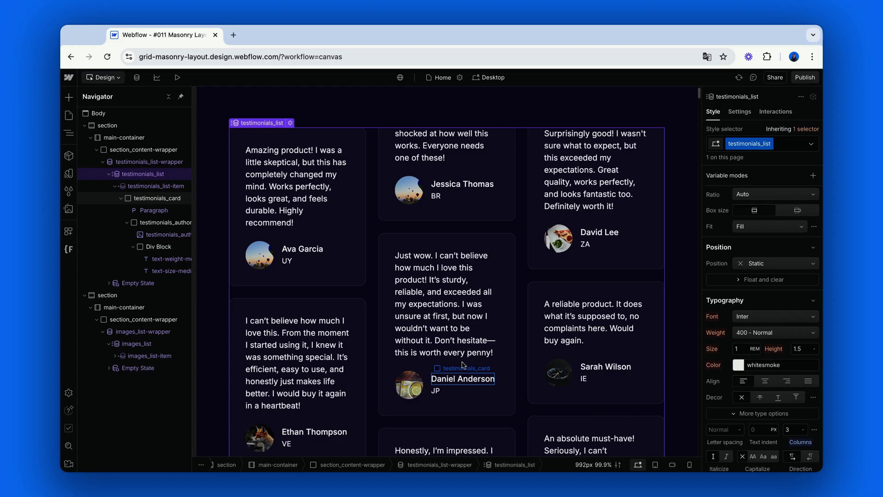
{"action": "scroll", "coordinate": [465, 377], "scroll_direction": "down", "scroll_amount": 4}
{"action": "scroll", "coordinate": [463, 364], "scroll_direction": "down", "scroll_amount": 10}
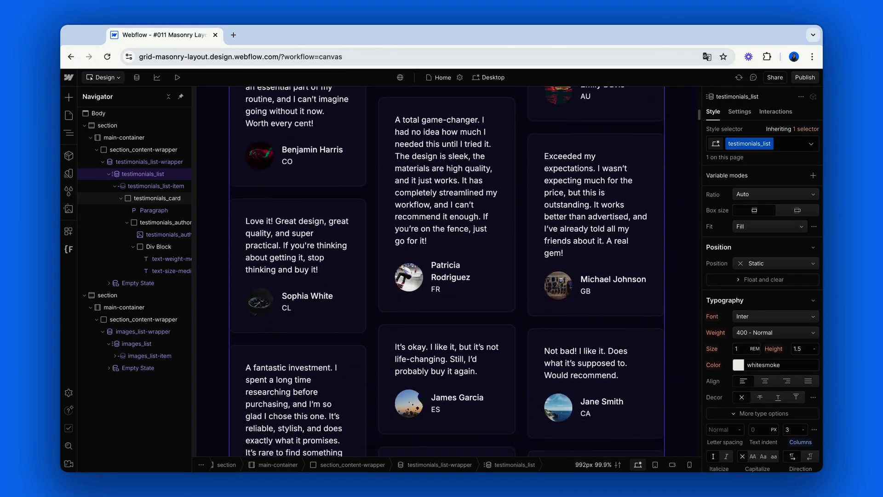
{"action": "scroll", "coordinate": [446, 248], "scroll_direction": "down", "scroll_amount": 2}
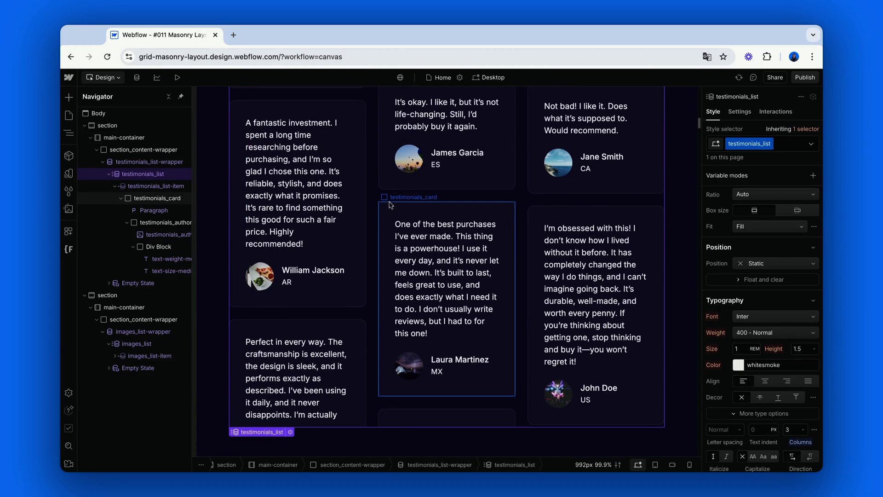
{"action": "scroll", "coordinate": [386, 203], "scroll_direction": "up", "scroll_amount": 8}
{"action": "scroll", "coordinate": [390, 204], "scroll_direction": "up", "scroll_amount": 10}
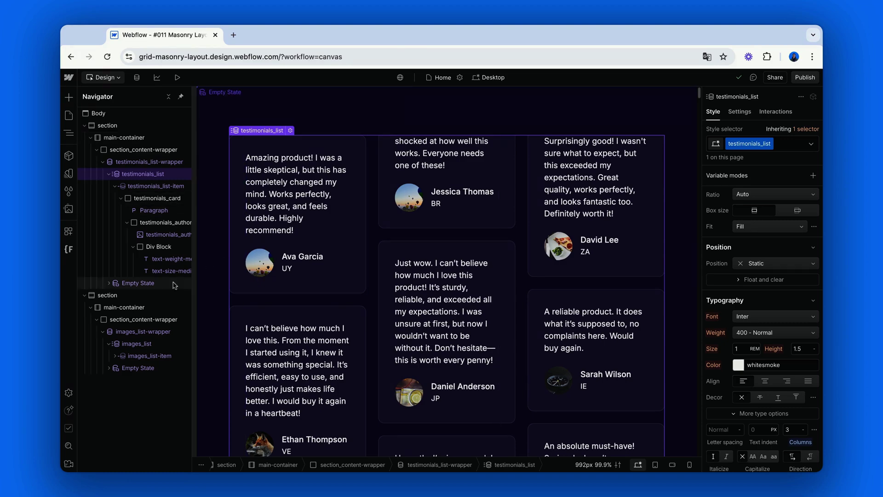
Select the gallery section and the temple image to check its 100% width and max width.
{"action": "left_click", "coordinate": [149, 296]}
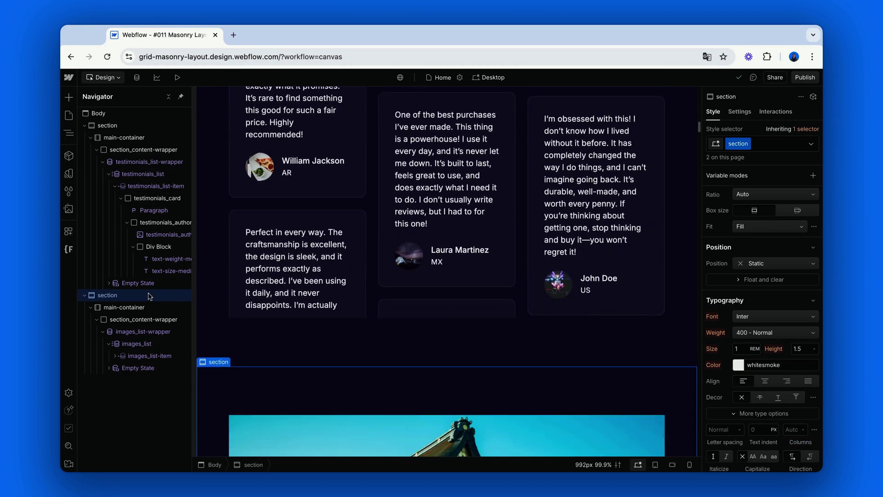
{"action": "scroll", "coordinate": [308, 343], "scroll_direction": "down", "scroll_amount": 5}
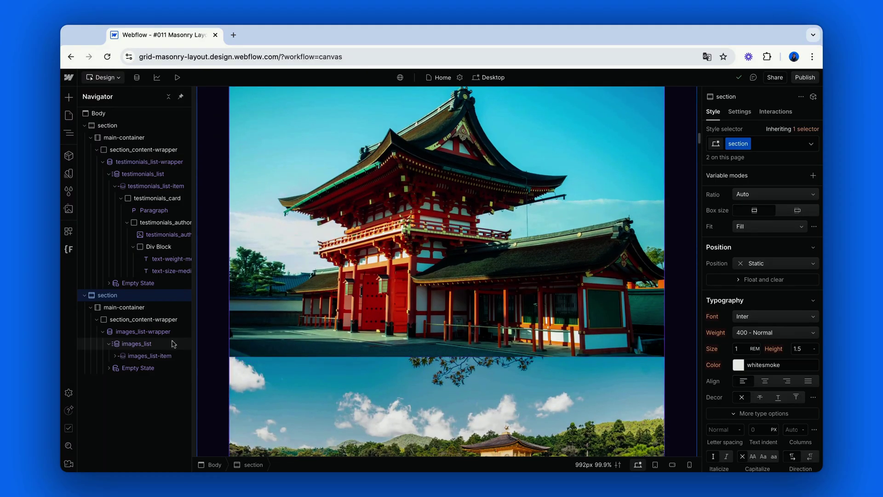
{"action": "left_click", "coordinate": [335, 291]}
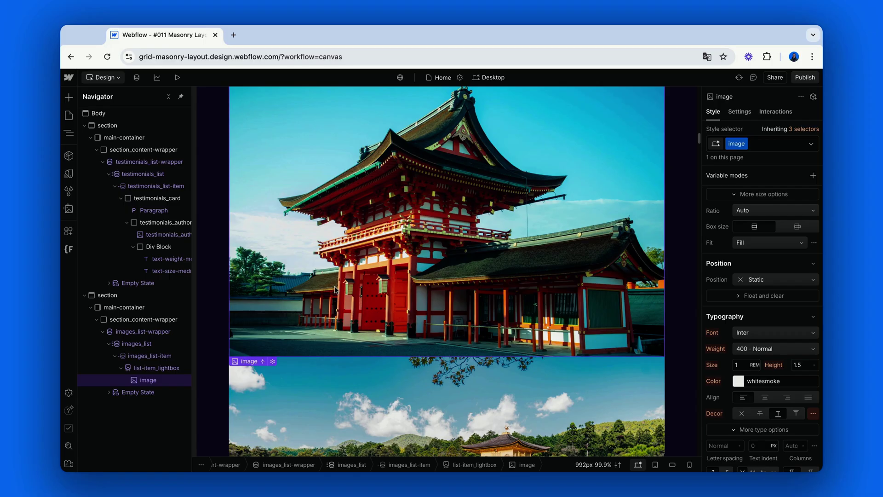
{"action": "scroll", "coordinate": [732, 232], "scroll_direction": "up", "scroll_amount": 4}
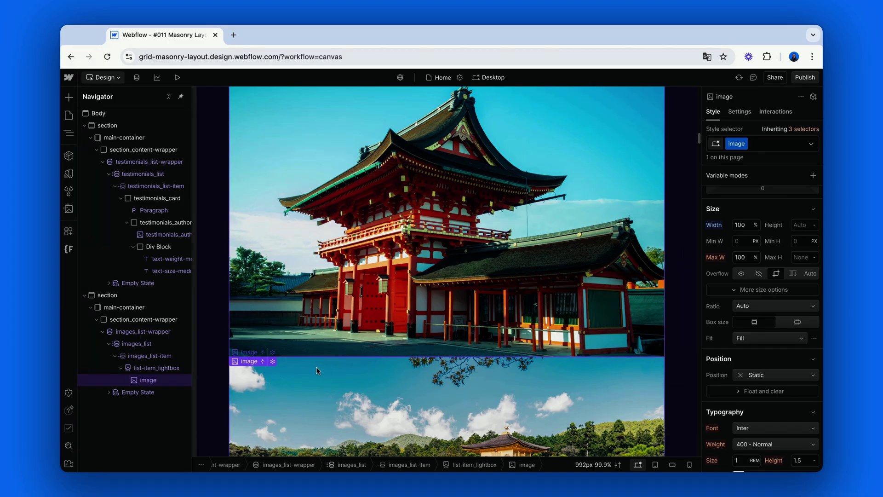
Select images_list and set its Columns to 3.
{"action": "left_click", "coordinate": [173, 371]}
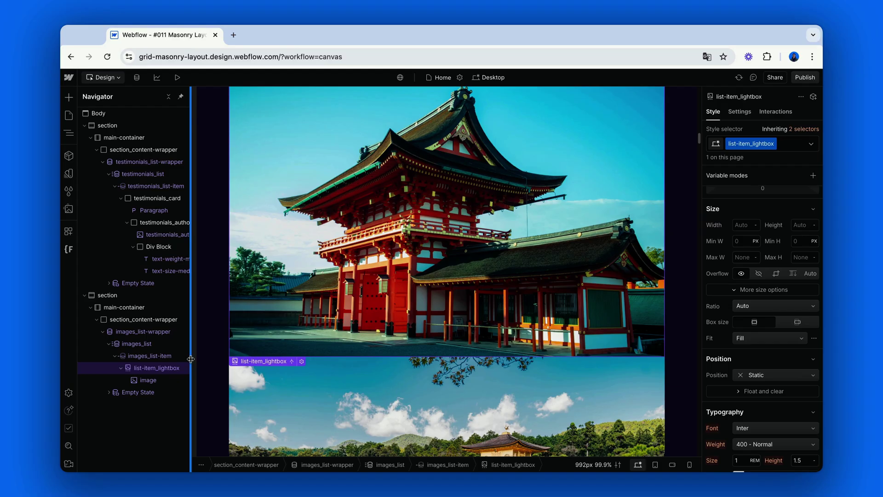
{"action": "left_click", "coordinate": [162, 351]}
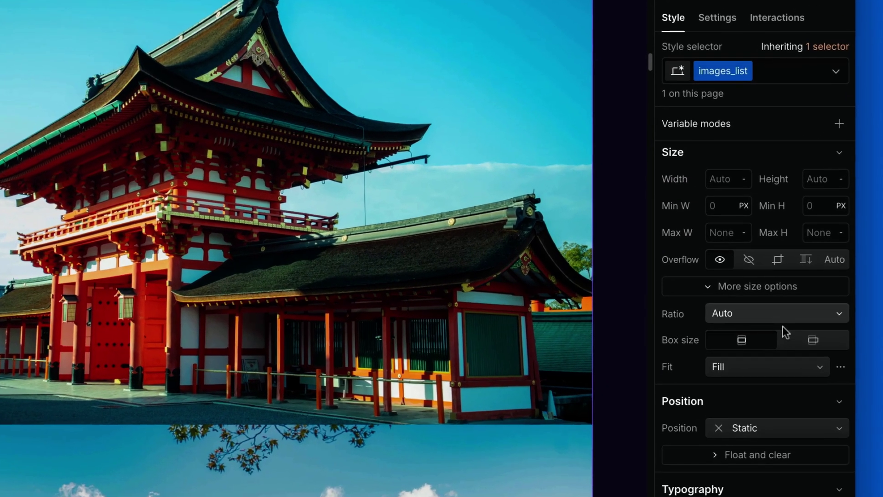
{"action": "scroll", "coordinate": [781, 302], "scroll_direction": "down", "scroll_amount": 3}
{"action": "scroll", "coordinate": [787, 336], "scroll_direction": "down", "scroll_amount": 1}
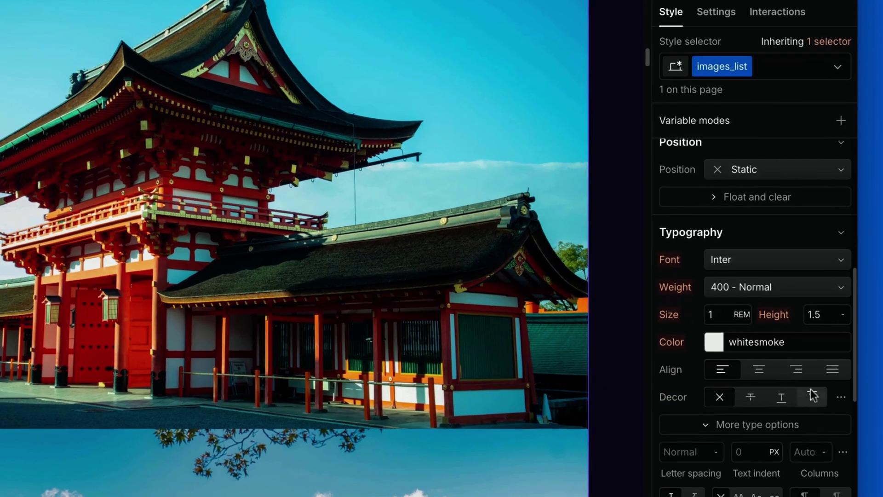
{"action": "left_click", "coordinate": [810, 453]}
{"action": "type", "text": "3"}
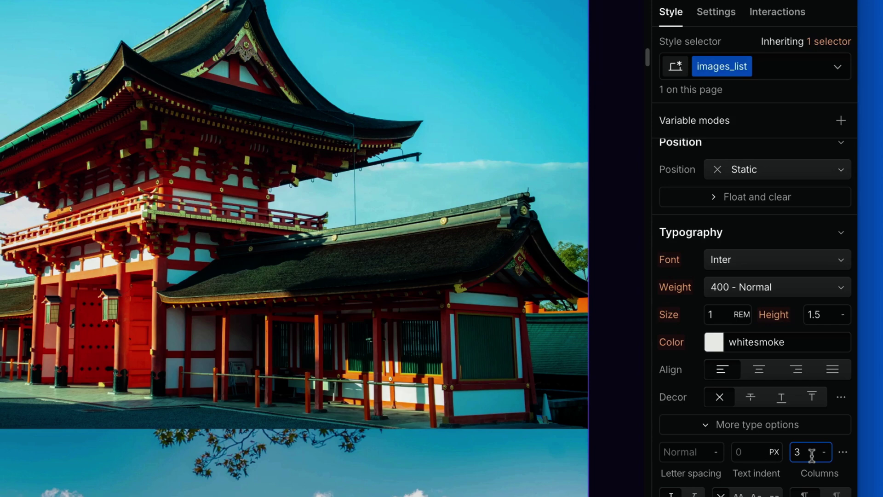
{"action": "key", "text": "Return"}
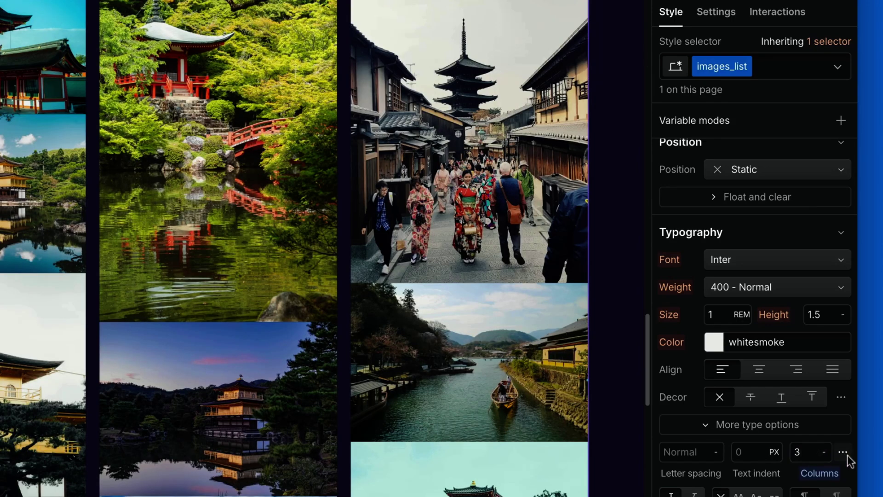
Set a 1.5rem gap between the gallery columns.
{"action": "left_click", "coordinate": [844, 452]}
{"action": "left_click", "coordinate": [813, 259]}
{"action": "type", "text": "1.5rem"}
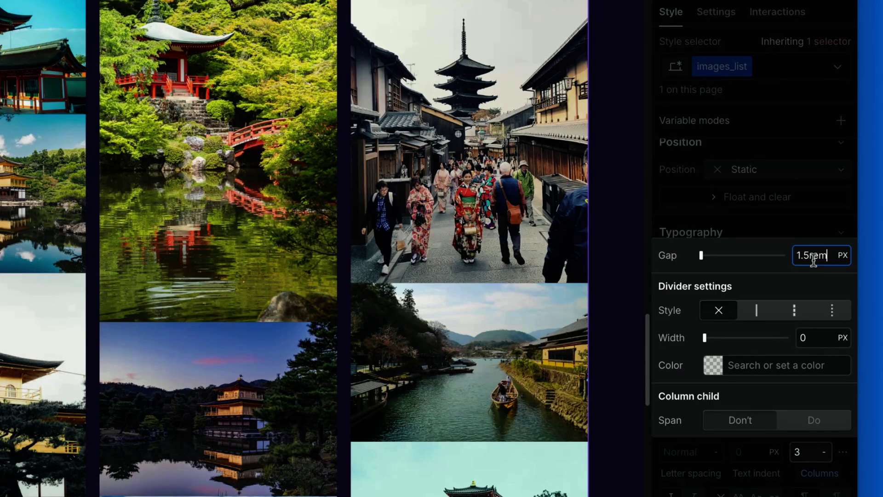
{"action": "key", "text": "Return"}
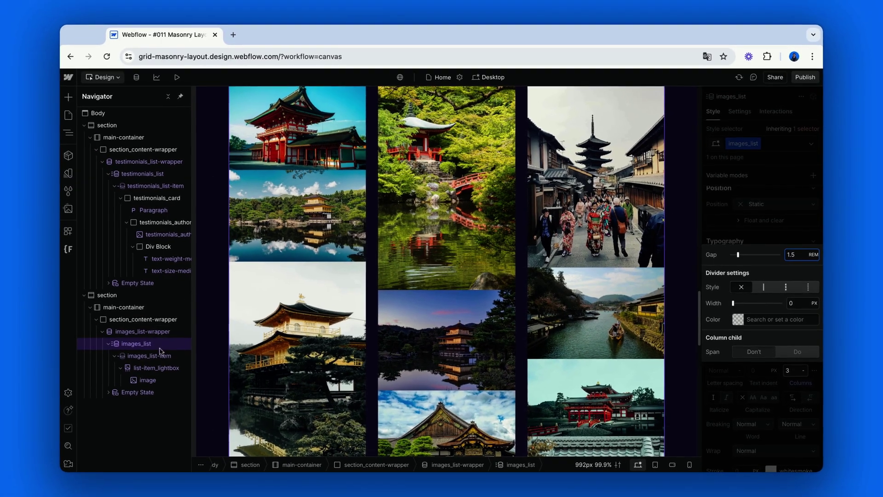
Give images_list-item a 1.5rem bottom margin, then select the testimonials section.
{"action": "left_click", "coordinate": [161, 356]}
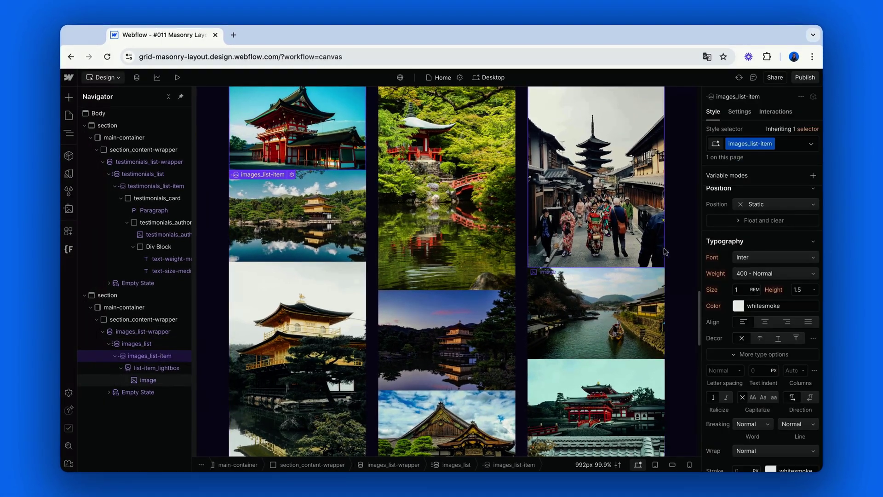
{"action": "scroll", "coordinate": [758, 207], "scroll_direction": "up", "scroll_amount": 5}
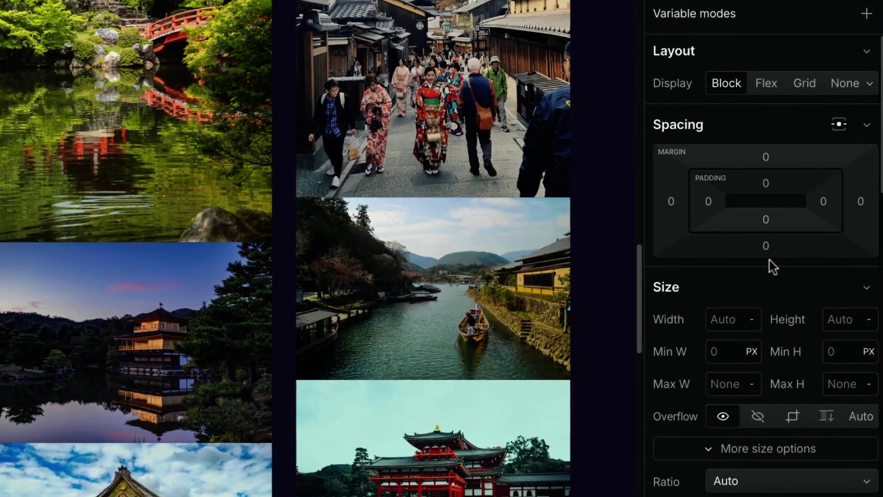
{"action": "left_click", "coordinate": [767, 249]}
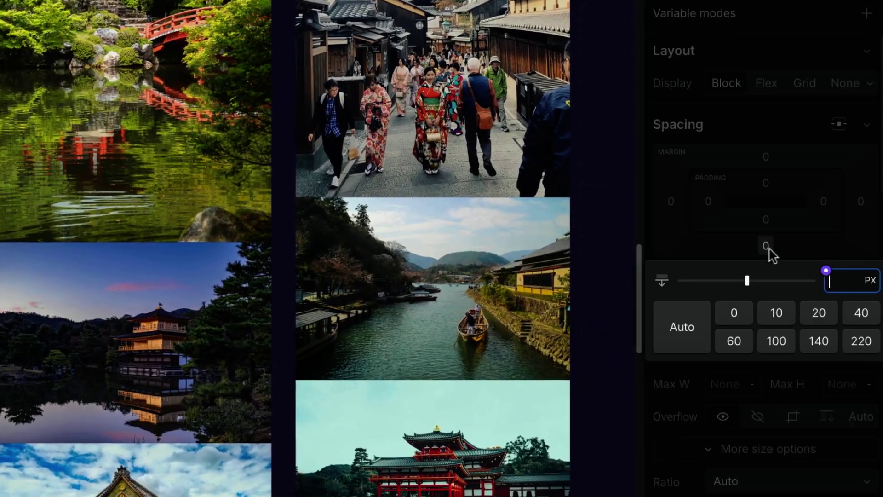
{"action": "type", "text": "1.5rem"}
{"action": "key", "text": "Return"}
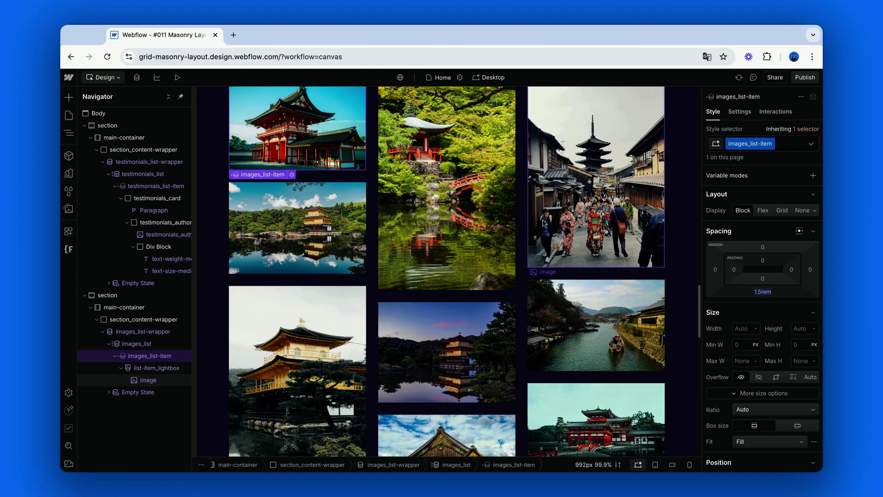
{"action": "left_click", "coordinate": [137, 129]}
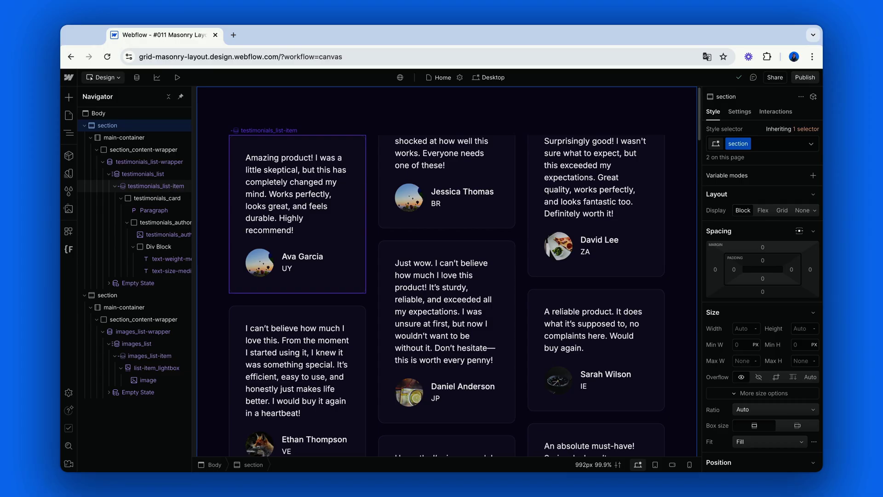
Add a custom break-inside: avoid property to testimonials_list-item.
{"action": "left_click", "coordinate": [156, 185]}
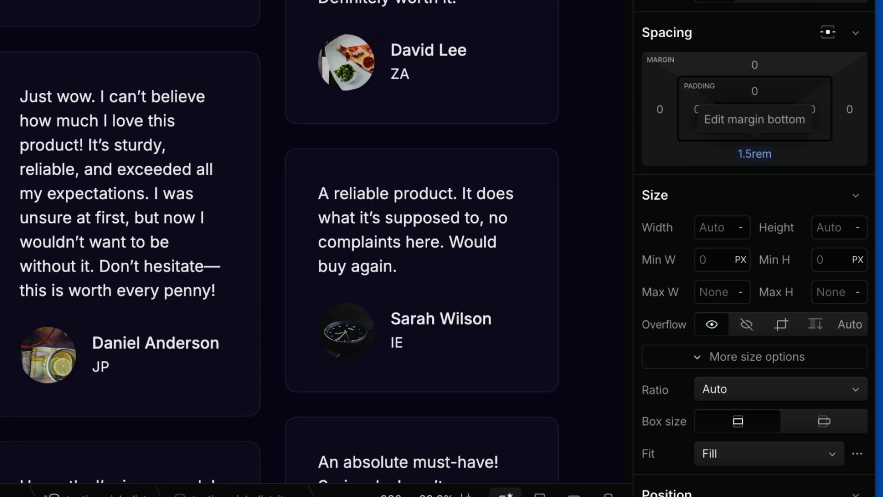
{"action": "scroll", "coordinate": [754, 248], "scroll_direction": "down", "scroll_amount": 15}
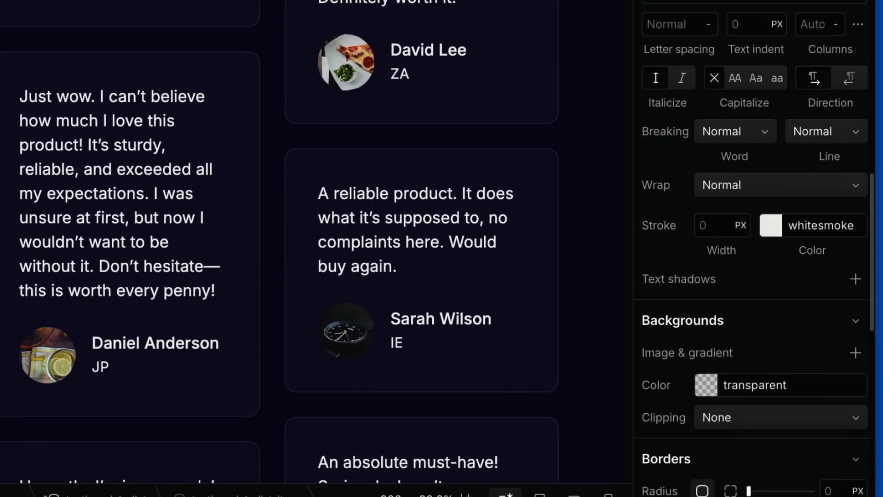
{"action": "scroll", "coordinate": [705, 437], "scroll_direction": "down", "scroll_amount": 9}
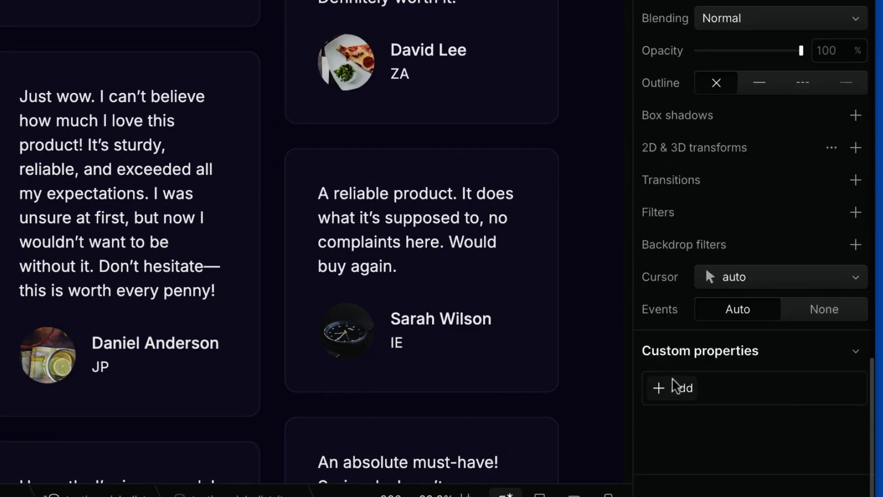
{"action": "left_click", "coordinate": [675, 391]}
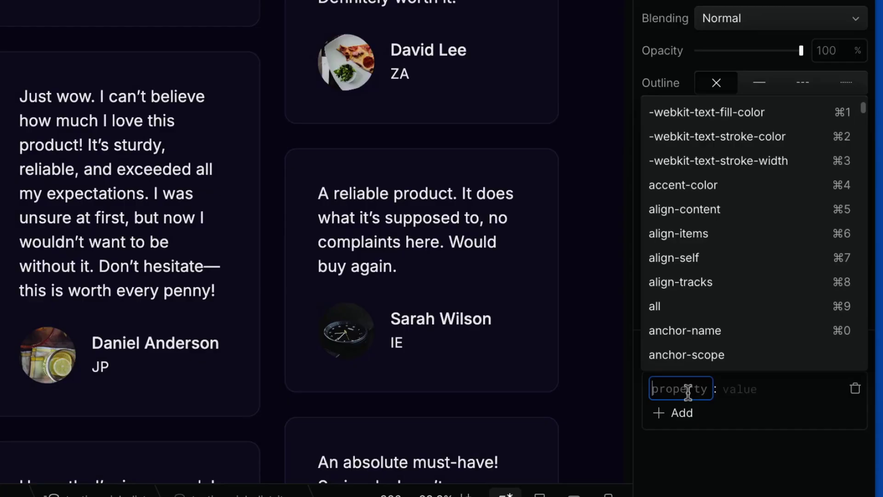
{"action": "type", "text": "brea"}
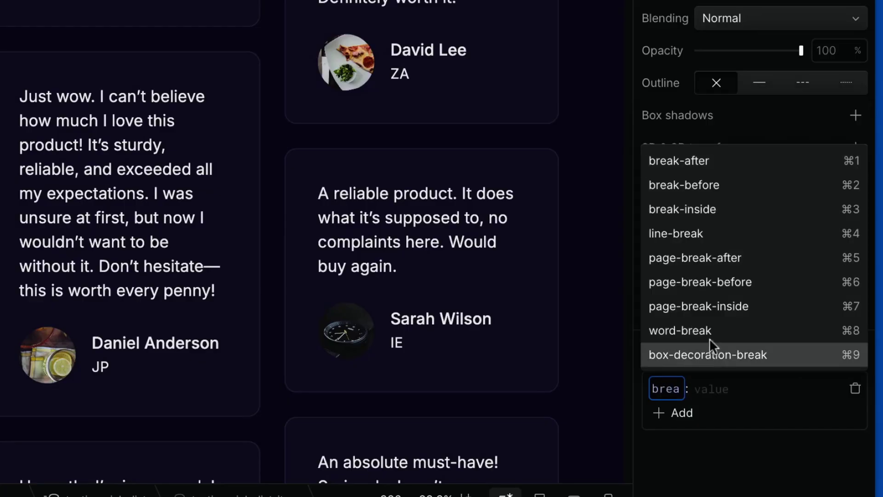
{"action": "left_click", "coordinate": [718, 217]}
{"action": "type", "text": "avoid"}
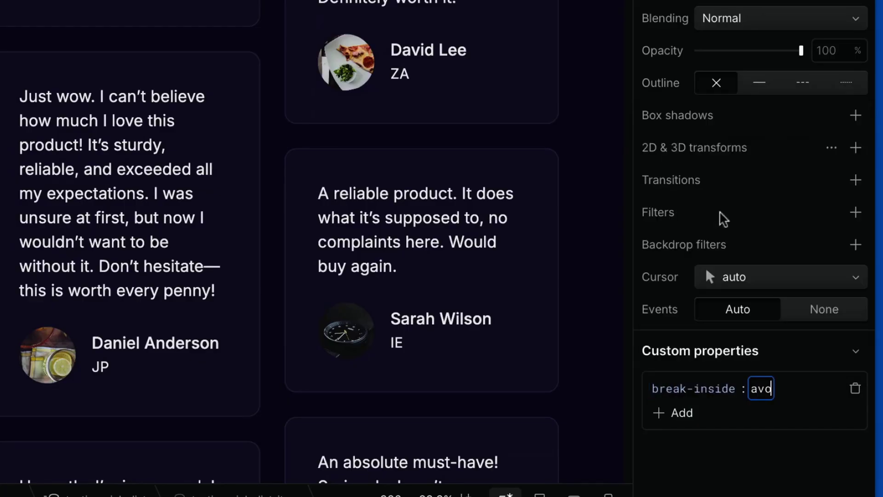
{"action": "key", "text": "Return"}
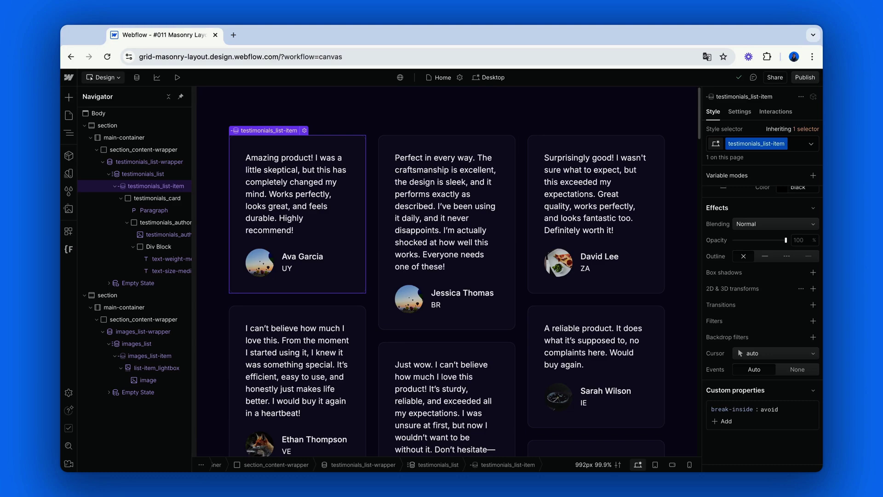
Add a Scroll into view trigger that slides cards in from the bottom with a 25% offset.
{"action": "mouse_move", "coordinate": [717, 320]}
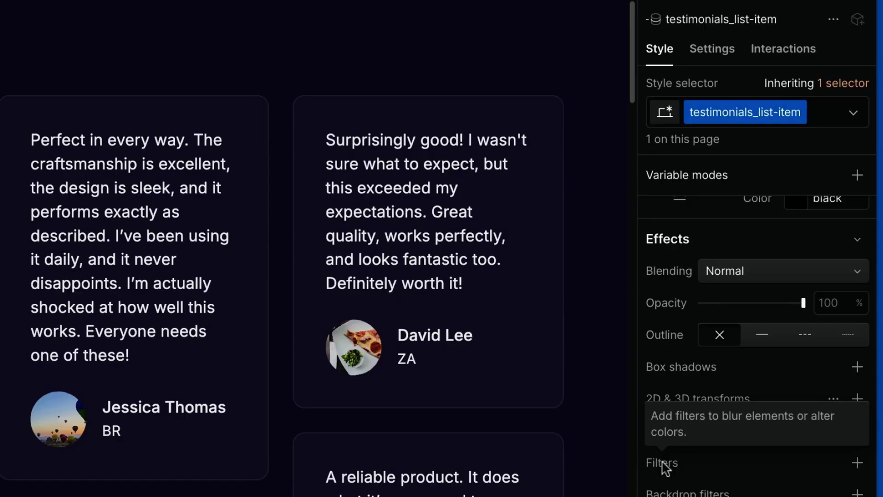
{"action": "left_click", "coordinate": [787, 63]}
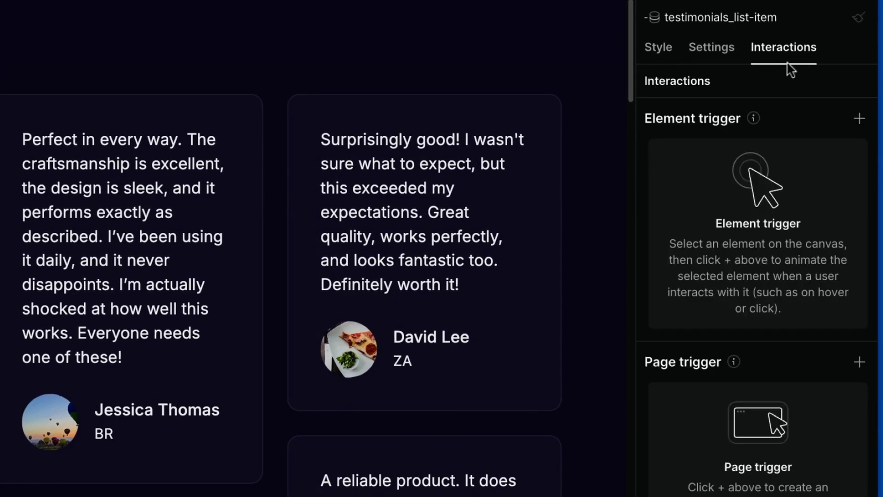
{"action": "left_click", "coordinate": [859, 118]}
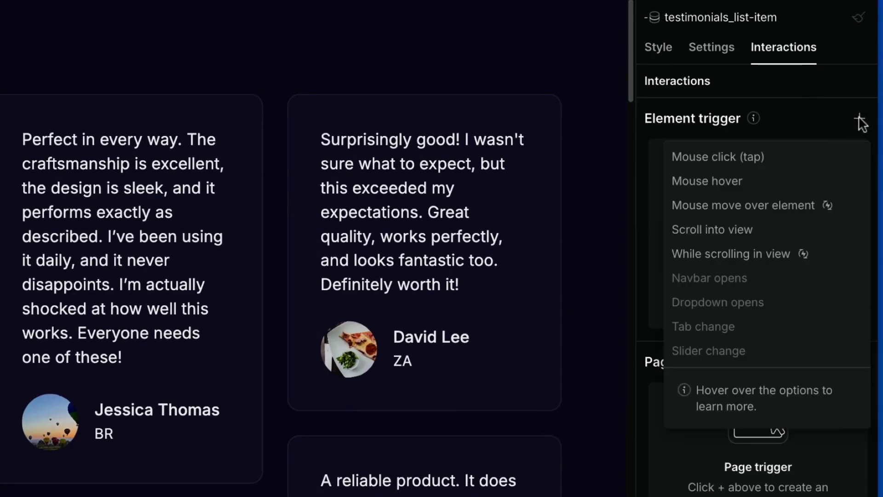
{"action": "left_click", "coordinate": [754, 230]}
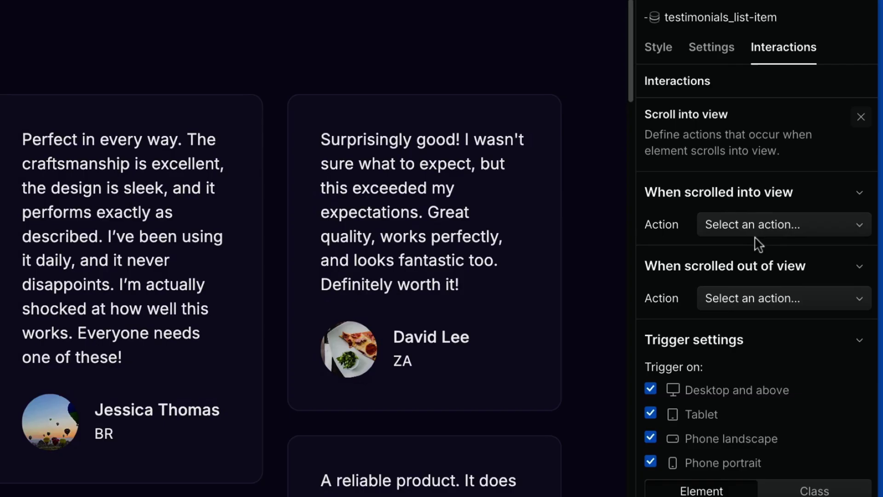
{"action": "left_click", "coordinate": [764, 225]}
{"action": "left_click", "coordinate": [753, 300]}
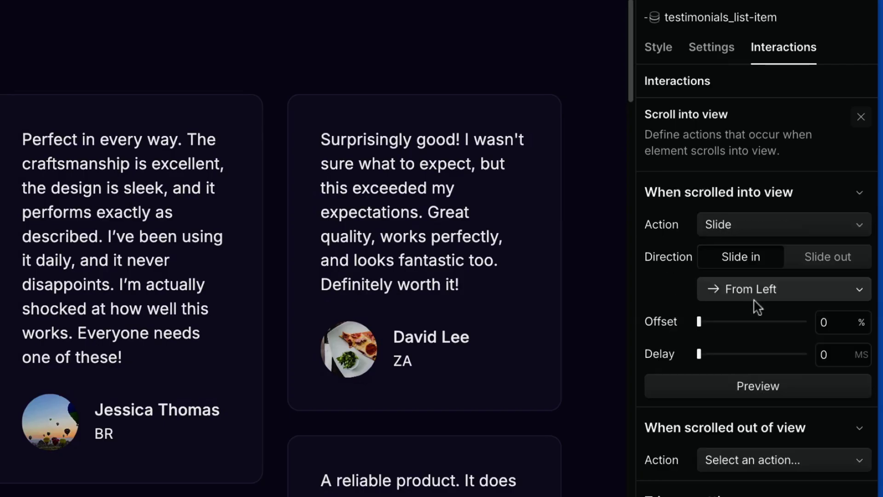
{"action": "left_click", "coordinate": [754, 297]}
{"action": "left_click", "coordinate": [765, 336]}
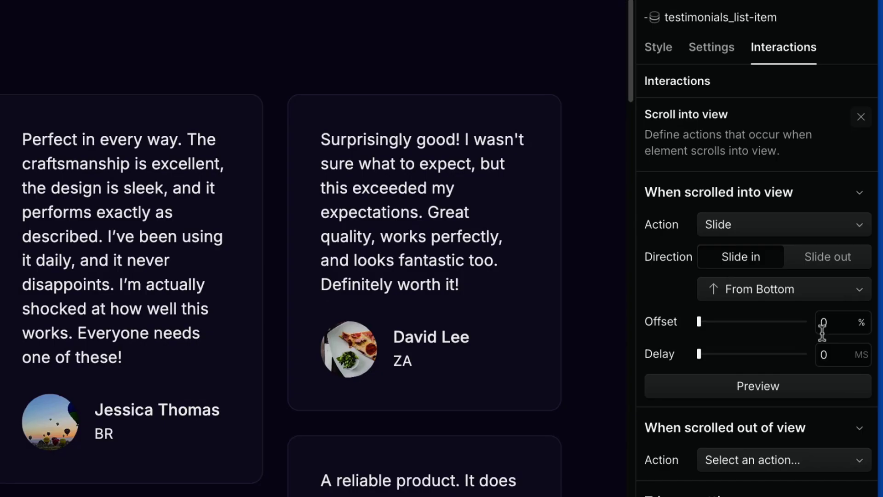
{"action": "left_click", "coordinate": [838, 325]}
{"action": "type", "text": "25"}
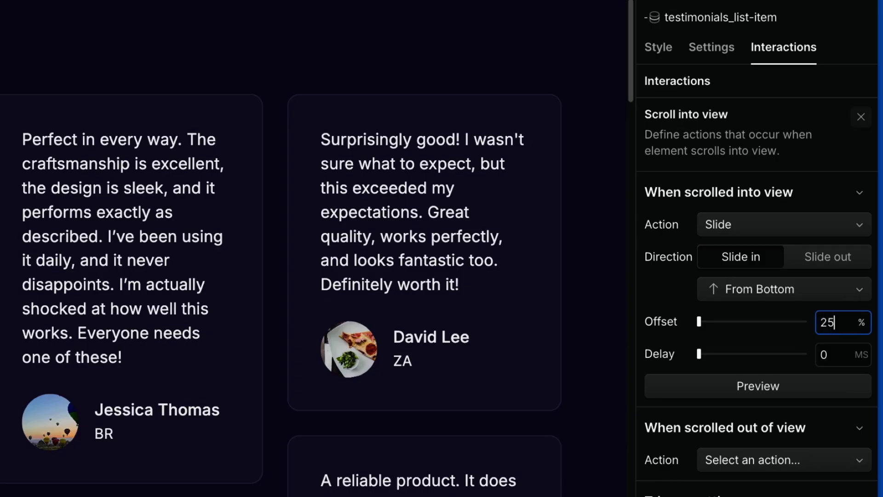
{"action": "key", "text": "Return"}
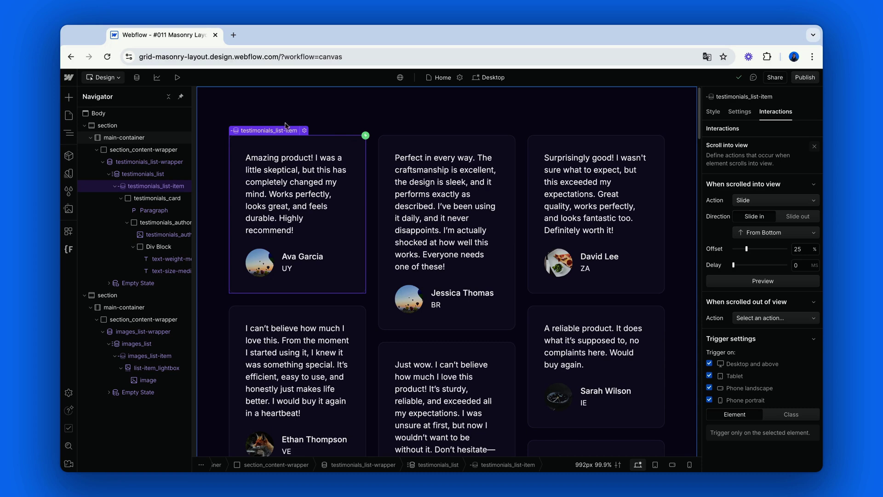
Select main-container and give it a top padding of 95vh in the Style panel.
{"action": "left_click", "coordinate": [665, 89]}
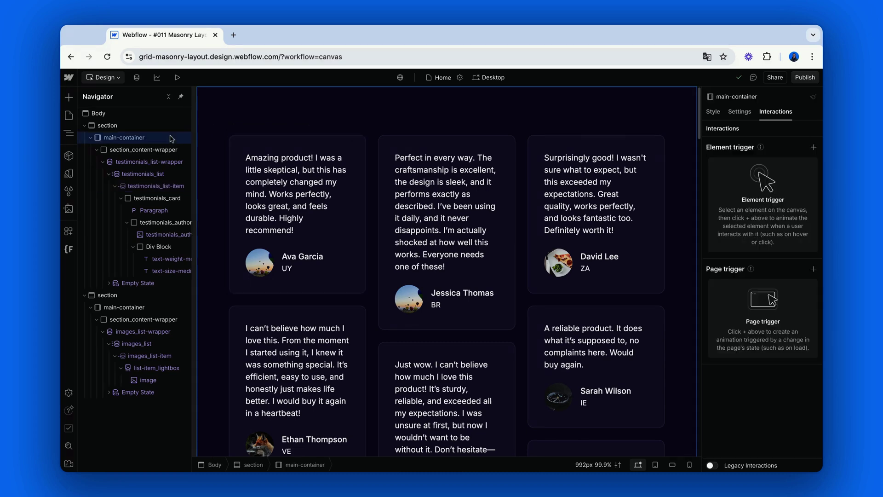
{"action": "left_click", "coordinate": [713, 113]}
{"action": "left_click", "coordinate": [762, 262]}
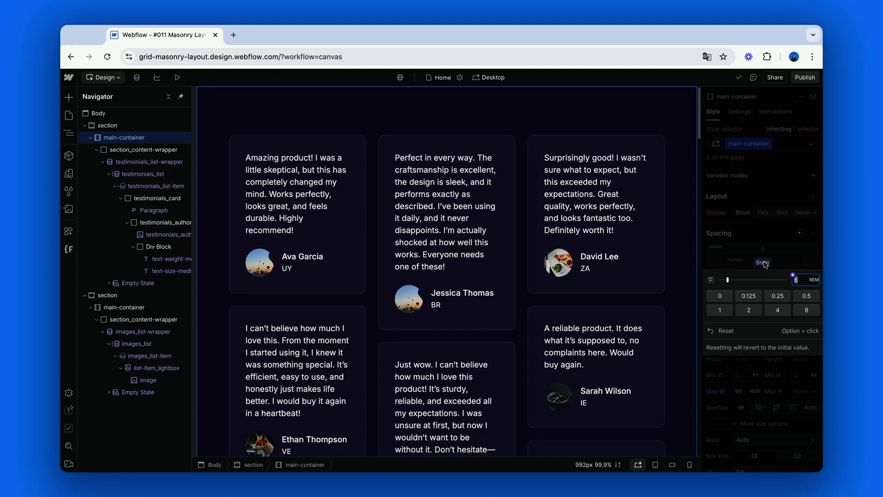
{"action": "type", "text": "95vh"}
{"action": "key", "text": "Return"}
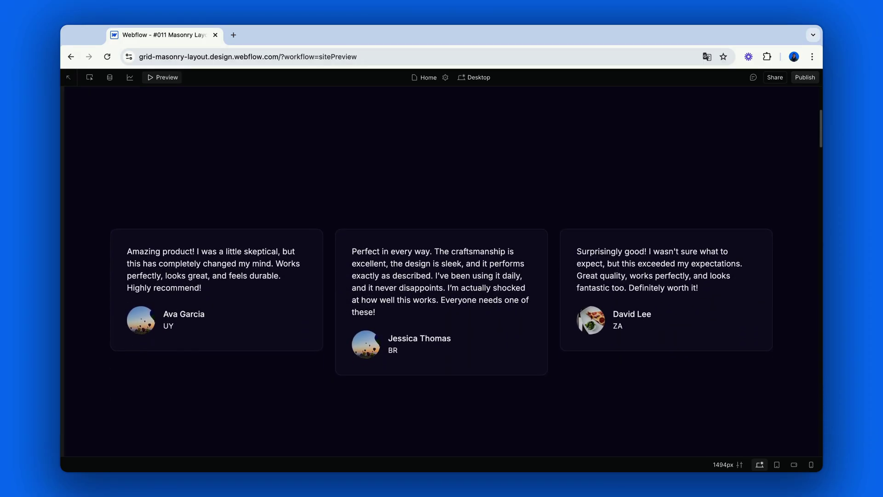
Scroll down the preview to watch the testimonial cards slide up, then exit Preview.
{"action": "scroll", "coordinate": [441, 271], "scroll_direction": "down", "scroll_amount": 8}
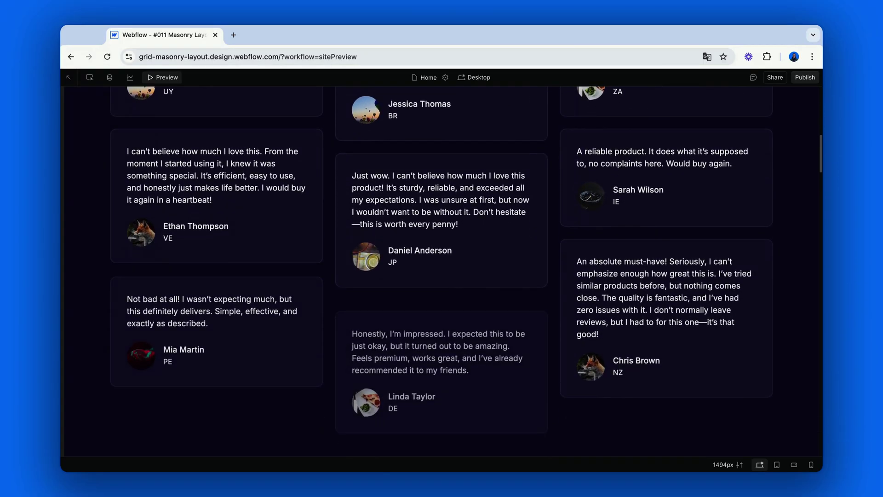
{"action": "scroll", "coordinate": [441, 272], "scroll_direction": "down", "scroll_amount": 6}
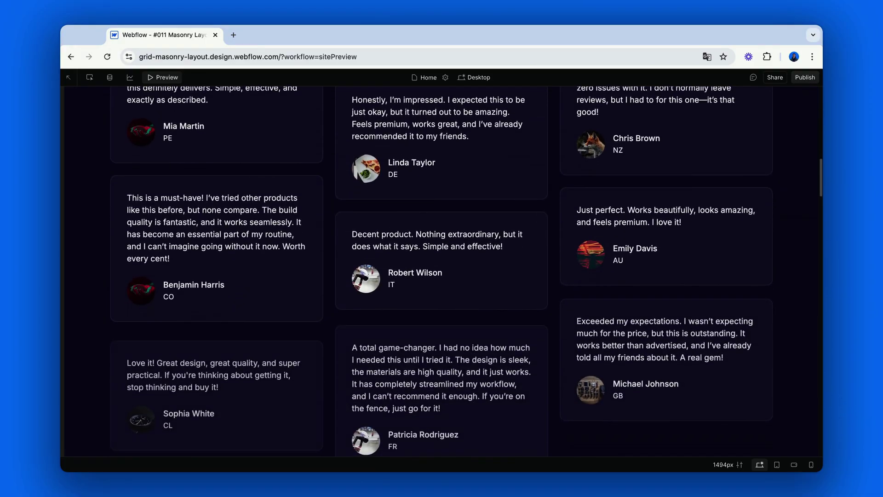
{"action": "scroll", "coordinate": [687, 244], "scroll_direction": "down", "scroll_amount": 4}
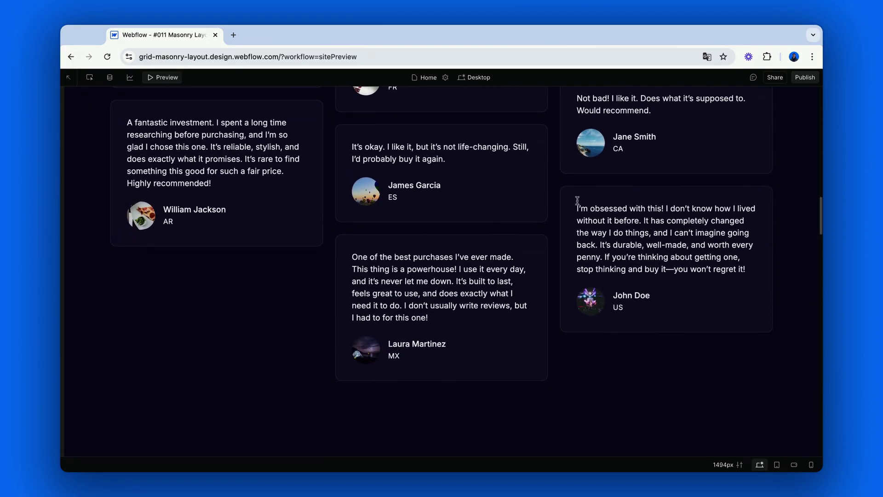
{"action": "left_click", "coordinate": [168, 80]}
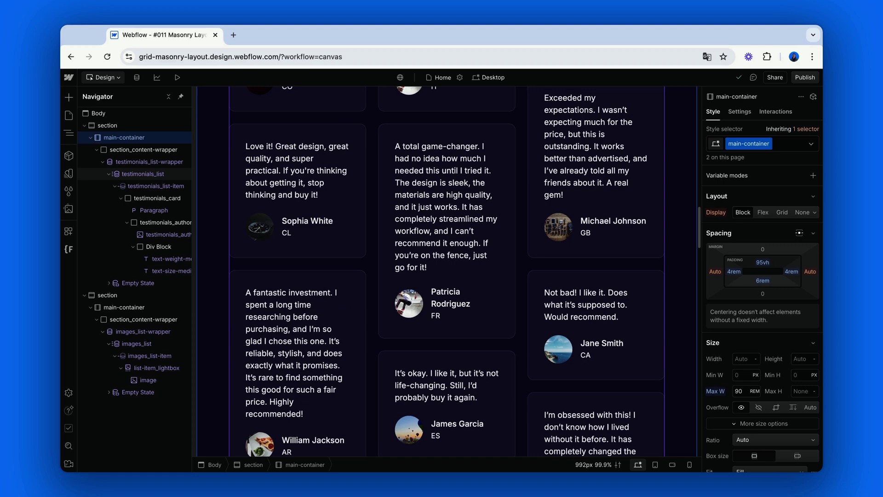
Scroll the canvas back up to the top of the testimonials list.
{"action": "scroll", "coordinate": [446, 271], "scroll_direction": "up", "scroll_amount": 5}
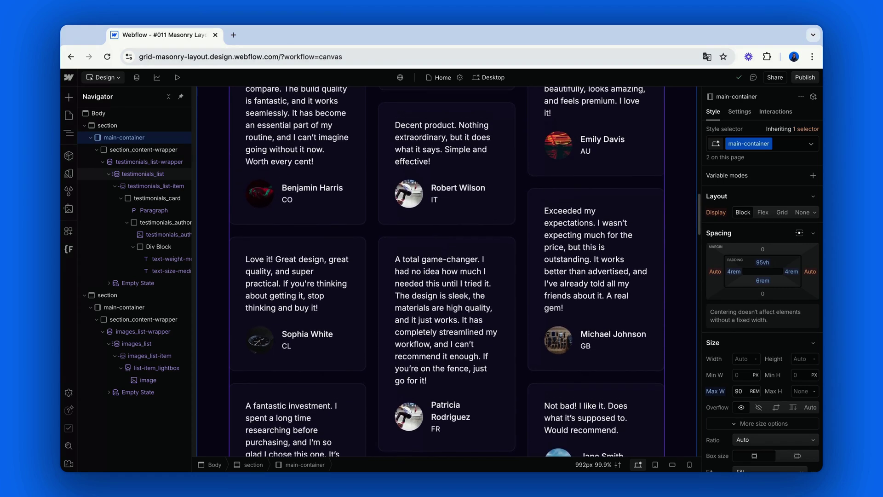
{"action": "scroll", "coordinate": [446, 272], "scroll_direction": "up", "scroll_amount": 10}
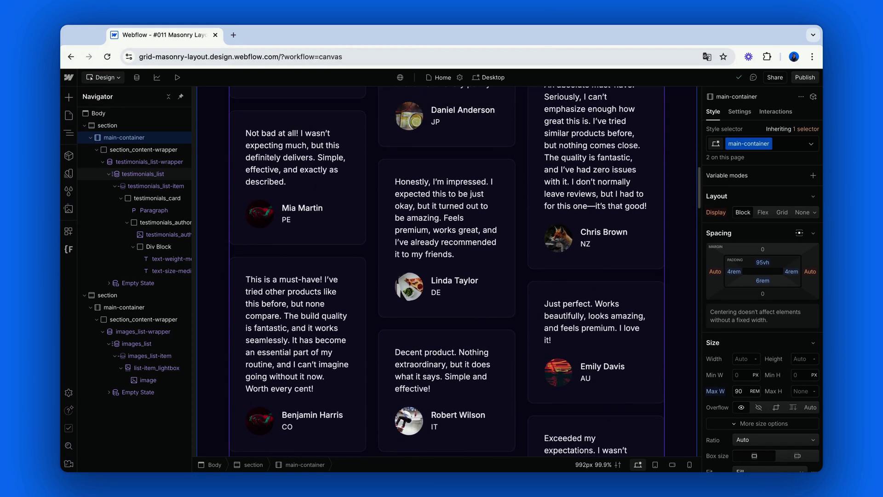
{"action": "scroll", "coordinate": [446, 271], "scroll_direction": "up", "scroll_amount": 6}
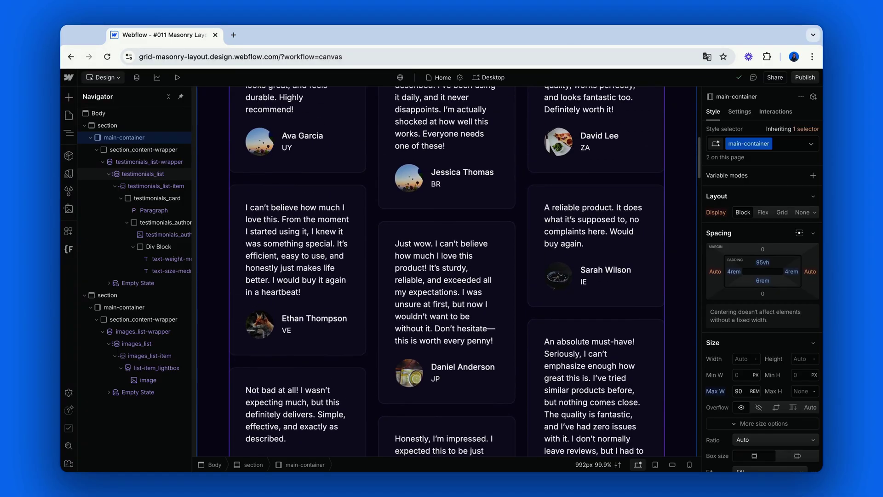
{"action": "scroll", "coordinate": [446, 271], "scroll_direction": "up", "scroll_amount": 3}
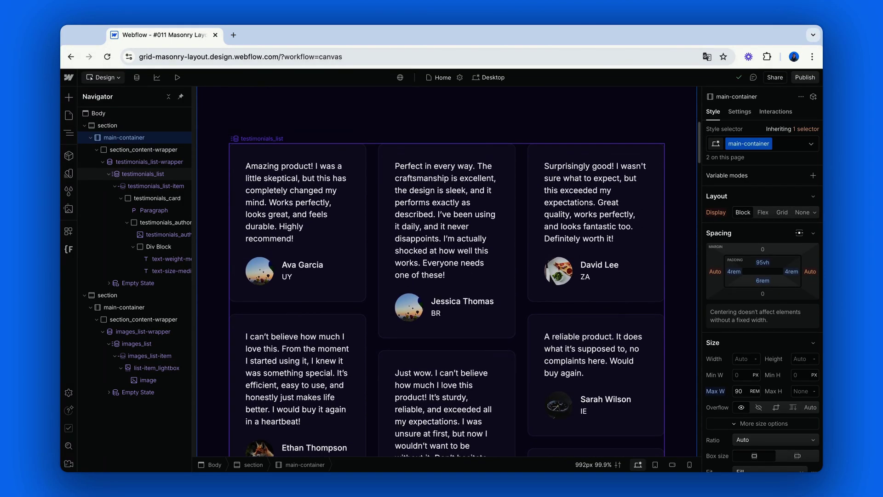